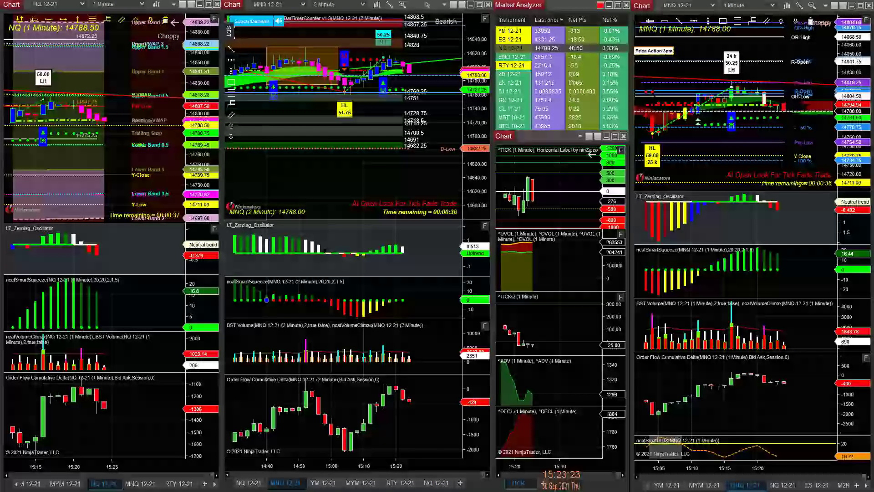
Show NQ 12-21 on the middle 2-minute chart and stretch its price axis so candles fill the panel
{"action": "left_click", "coordinate": [247, 482]}
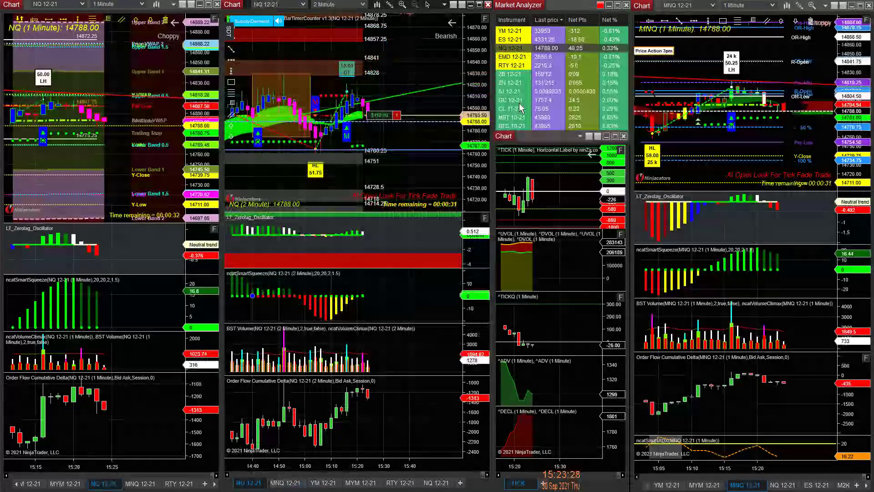
{"action": "left_click_drag", "start_coordinate": [477, 76], "coordinate": [475, 55]}
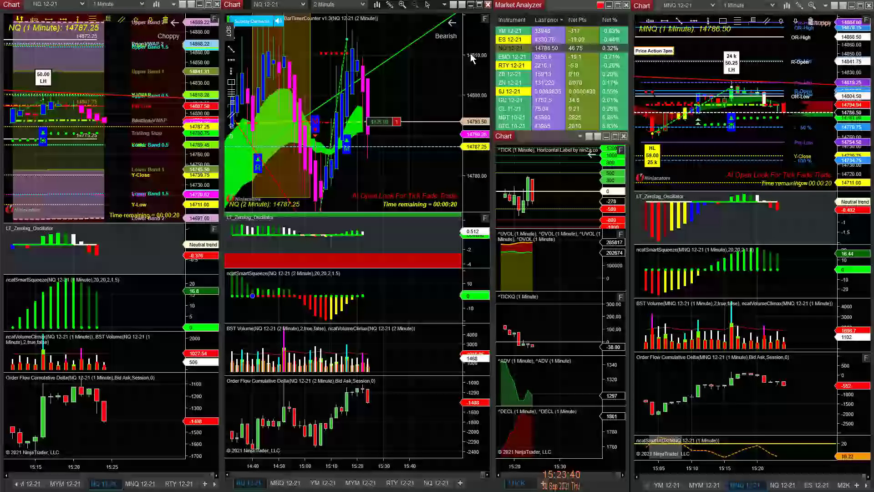
{"action": "scroll", "coordinate": [470, 53], "scroll_direction": "down", "scroll_amount": 2}
{"action": "scroll", "coordinate": [466, 69], "scroll_direction": "down", "scroll_amount": 2}
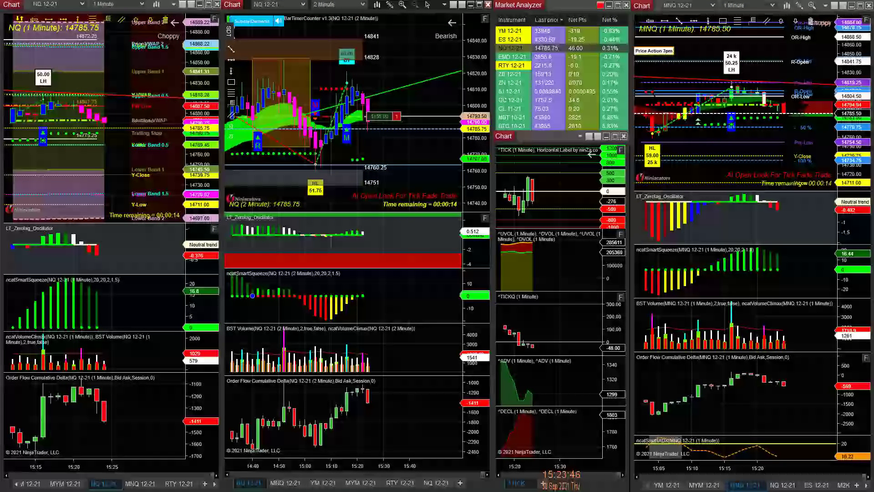
Switch the middle 2-minute chart from NQ to the YM 12-21 Dow contract
{"action": "left_click", "coordinate": [322, 483]}
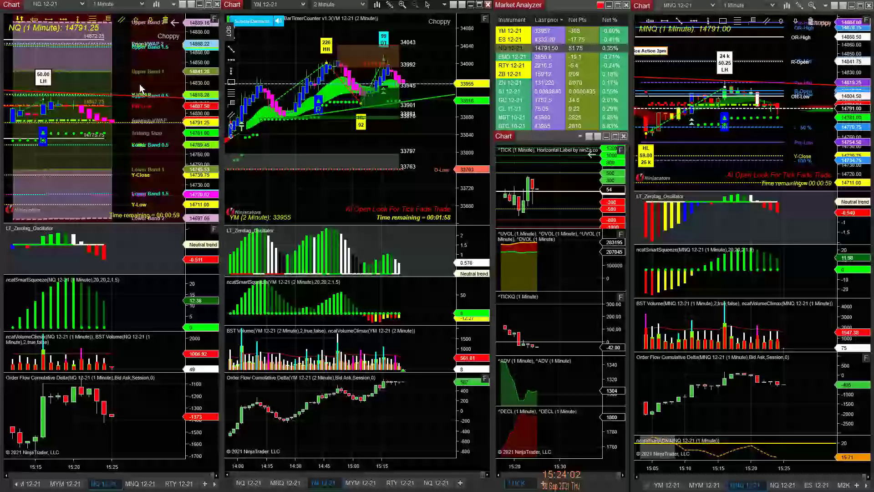
{"action": "scroll", "coordinate": [140, 89], "scroll_direction": "up", "scroll_amount": 3}
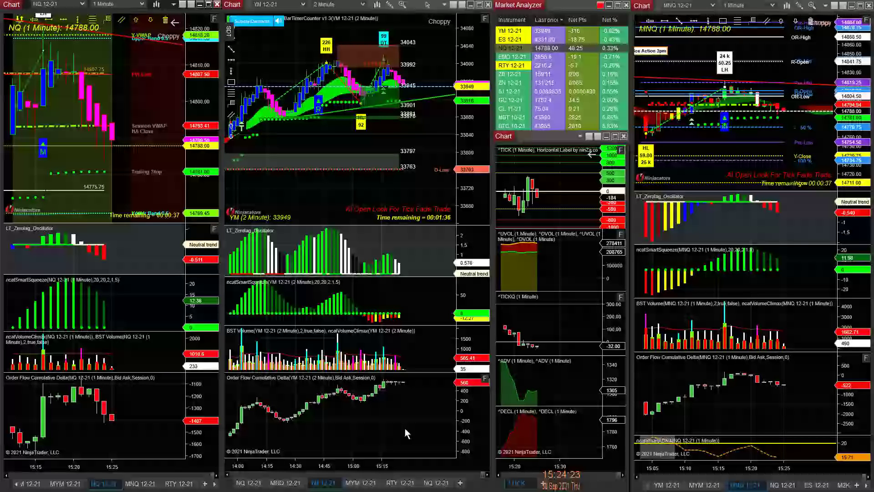
Switch the middle 2-minute chart from YM back to the NQ 12-21 contract
{"action": "left_click", "coordinate": [241, 483]}
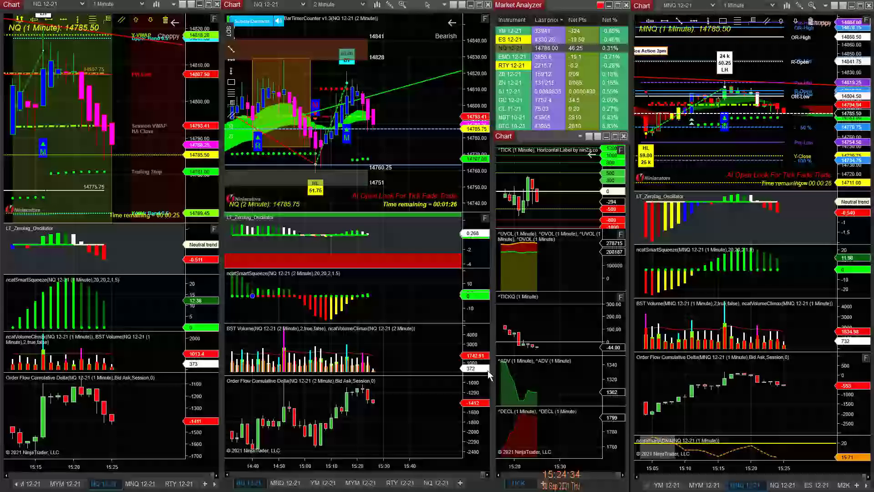
Compress the middle NQ chart's price axis to show roughly 14701 to 14888
{"action": "left_click_drag", "start_coordinate": [490, 375], "coordinate": [471, 82]}
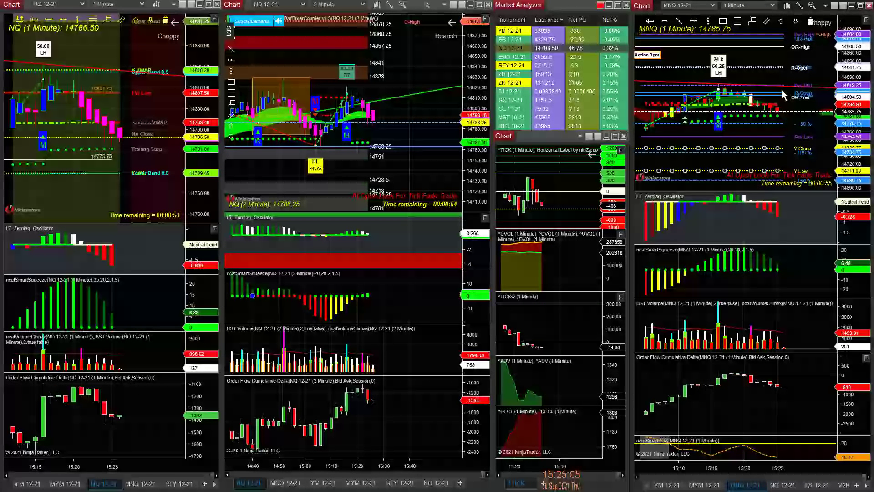
Compress the right MNQ chart's price axis to show a wider price range
{"action": "left_click_drag", "start_coordinate": [783, 93], "coordinate": [828, 233]}
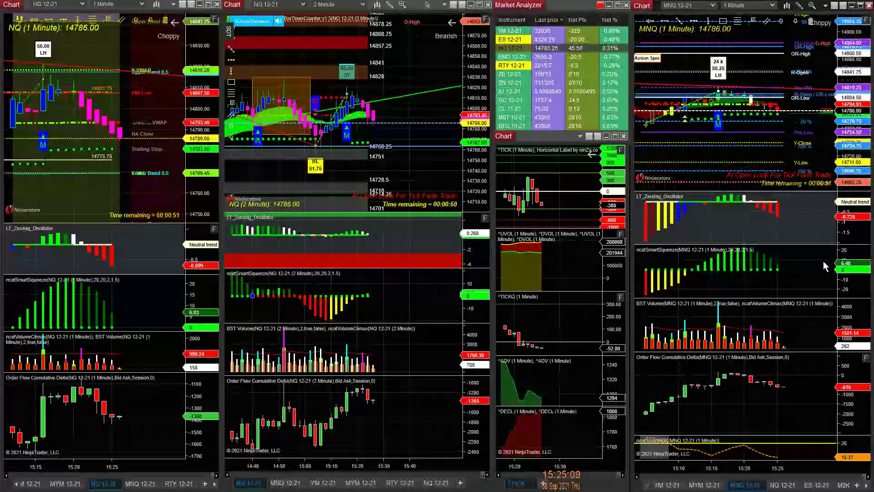